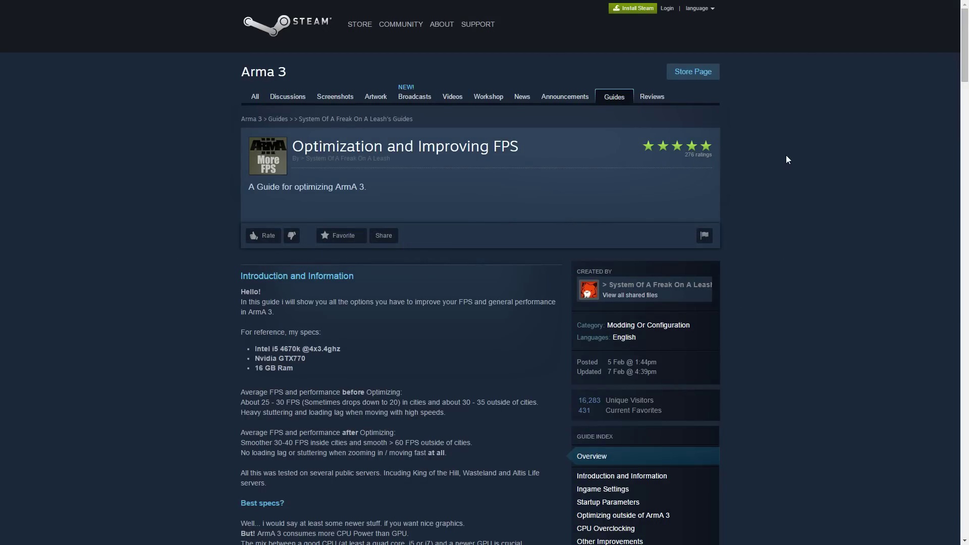
Skim the Arma 3 optimization guide through its in-game settings, startup parameters, Arma3.cfg and Nvidia Control Panel sections.
scroll(778, 171, "down", 1)
mouse_move(640, 234)
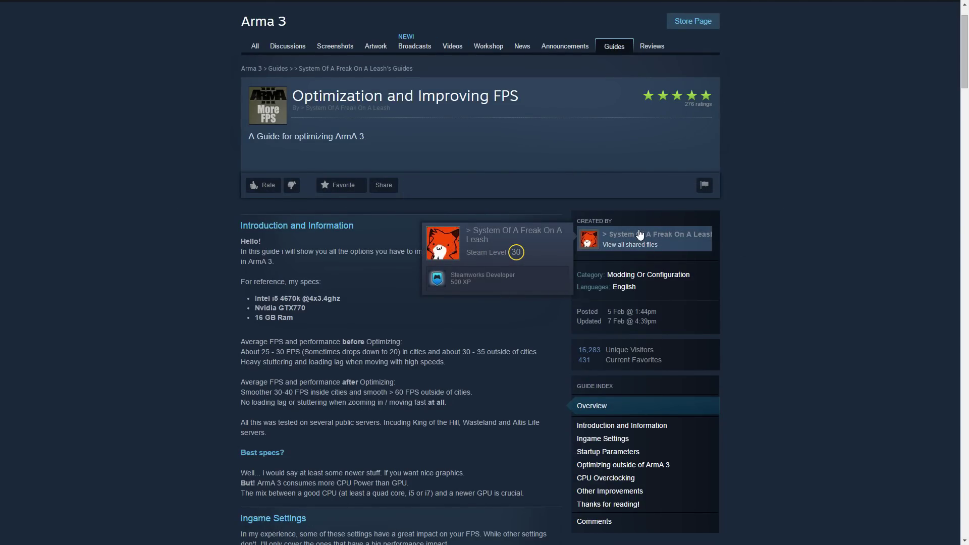
scroll(134, 253, "down", 13)
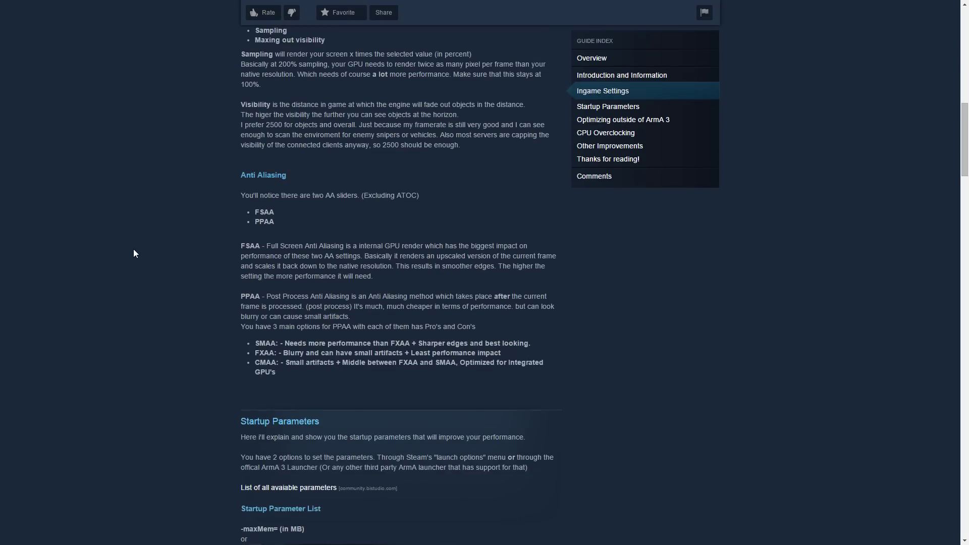
scroll(133, 249, "down", 9)
scroll(135, 248, "up", 6)
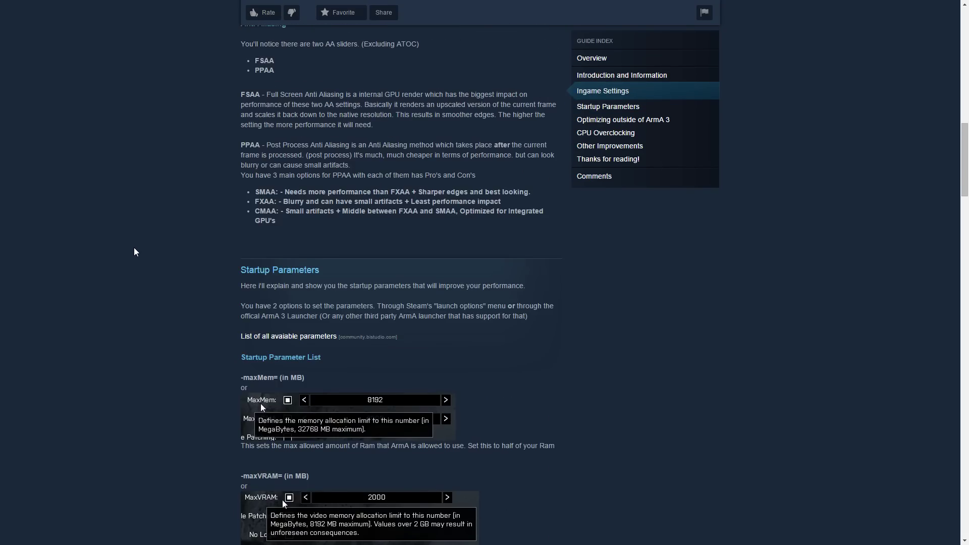
scroll(134, 247, "down", 20)
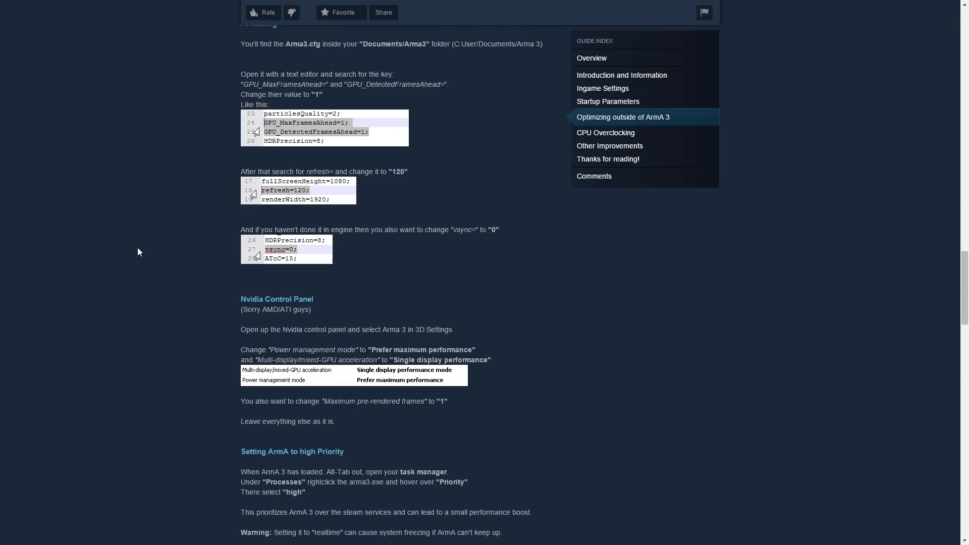
scroll(137, 247, "down", 6)
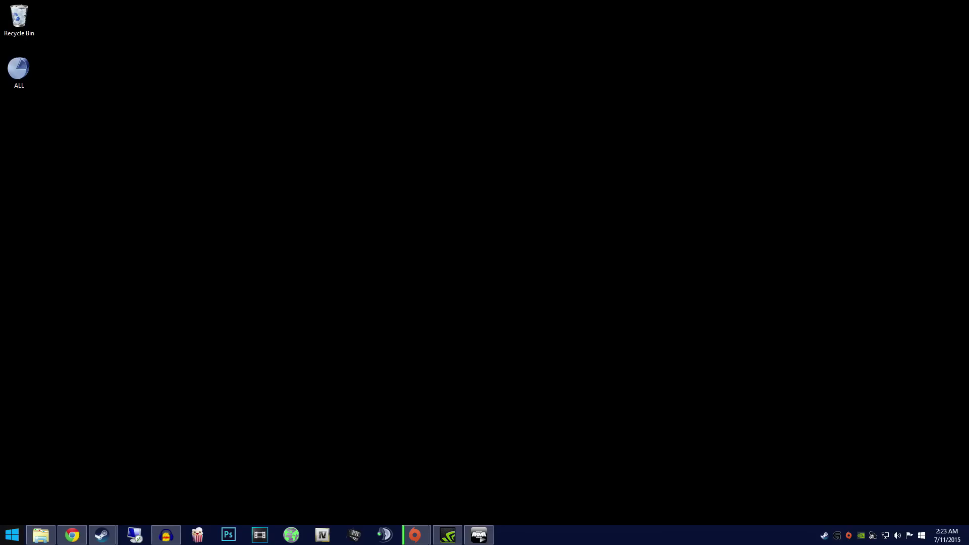
Open the Arma3 CFG file from the Arma 3 folder in Documents for editing in Notepad++.
left_click(12, 534)
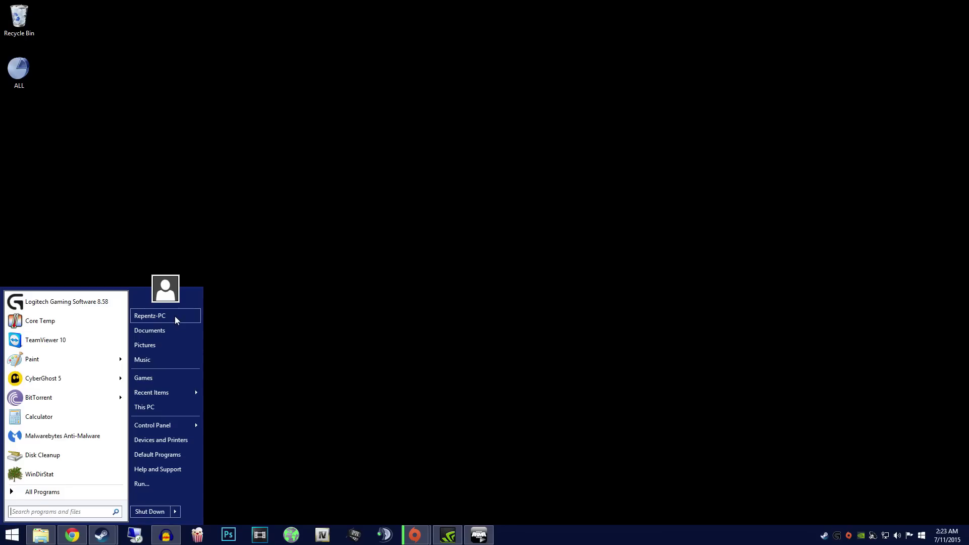
left_click(169, 327)
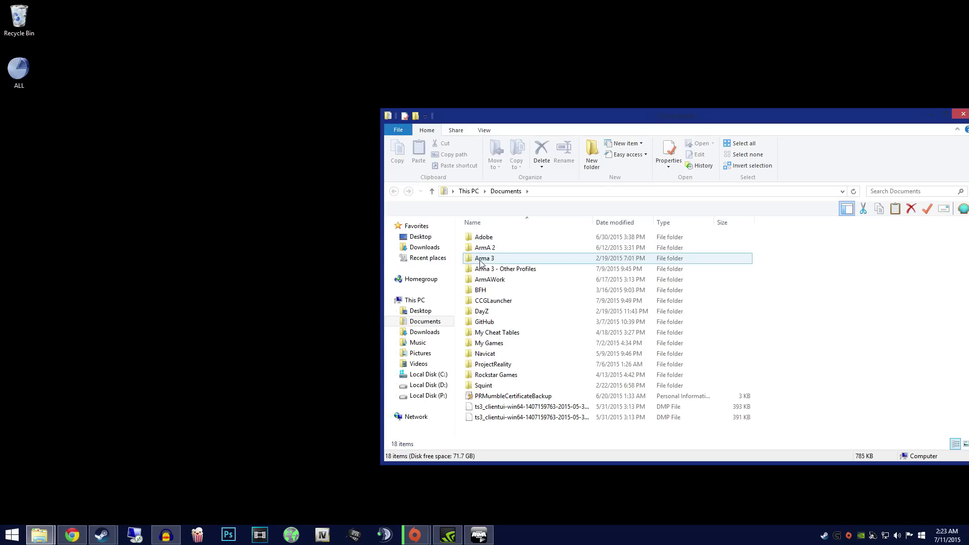
double_click(481, 260)
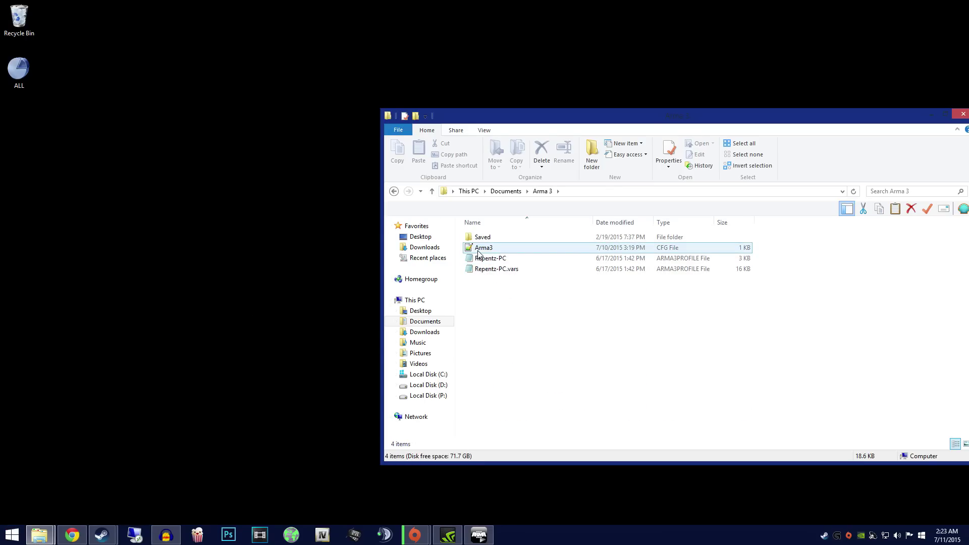
right_click(478, 249)
left_click(510, 266)
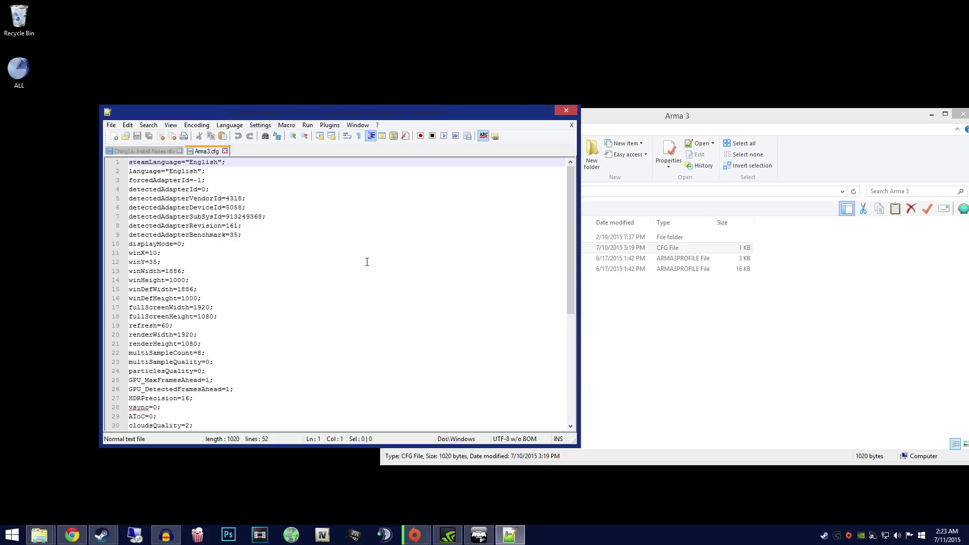
Set GPU_MaxFramesAhead and GPU_DetectedFramesAhead to 1 in the config file.
scroll(366, 262, "down", 1)
scroll(366, 262, "down", 1)
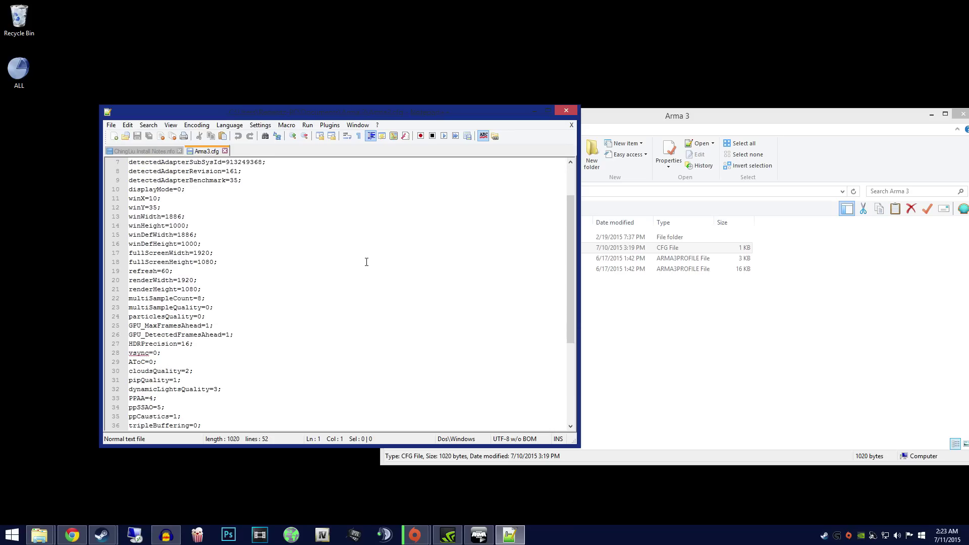
scroll(224, 300, "down", 1)
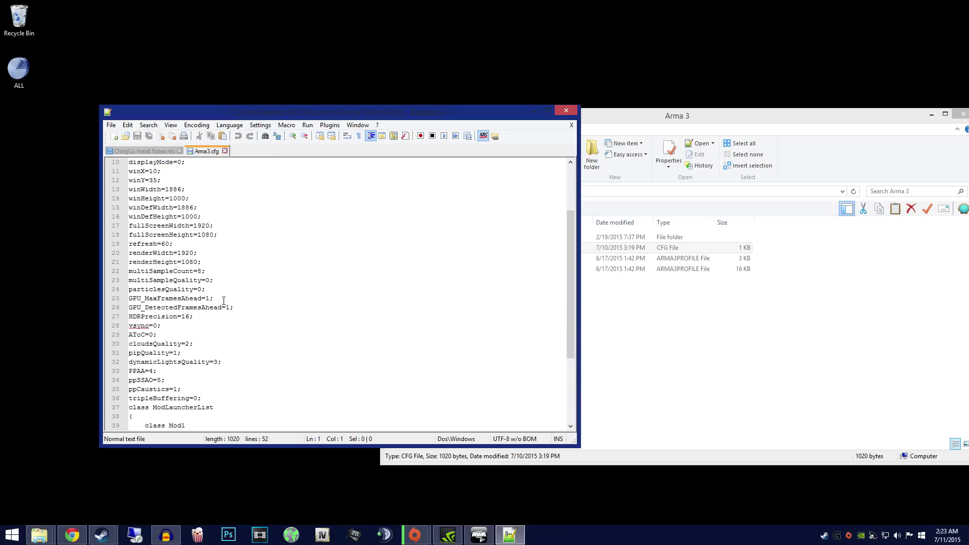
left_click(164, 301)
left_click(244, 307)
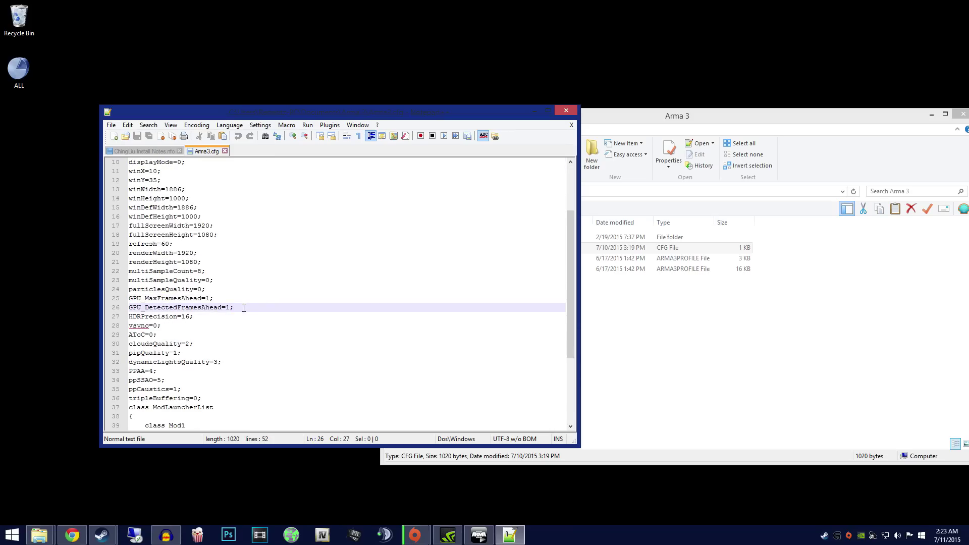
left_click(216, 300)
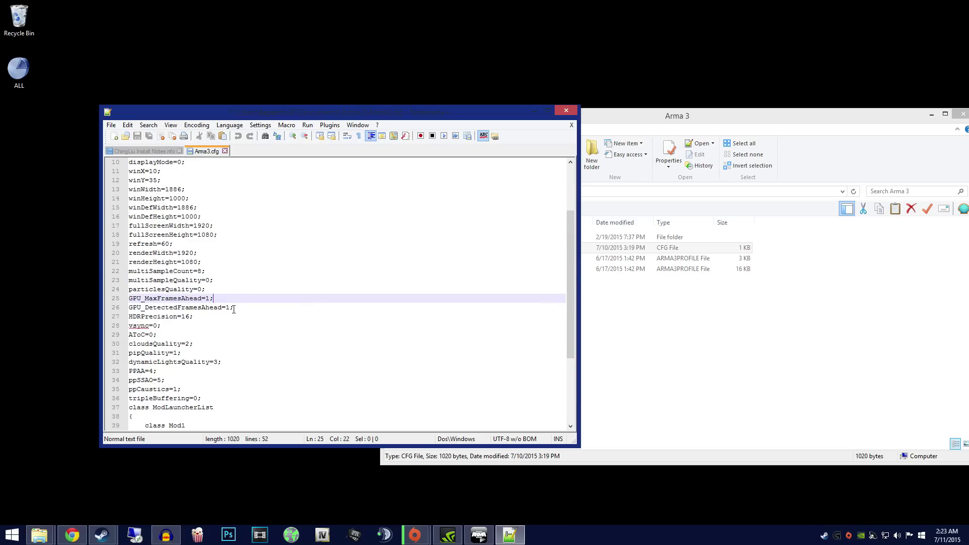
left_click(234, 308)
left_click_drag(231, 307, 227, 308)
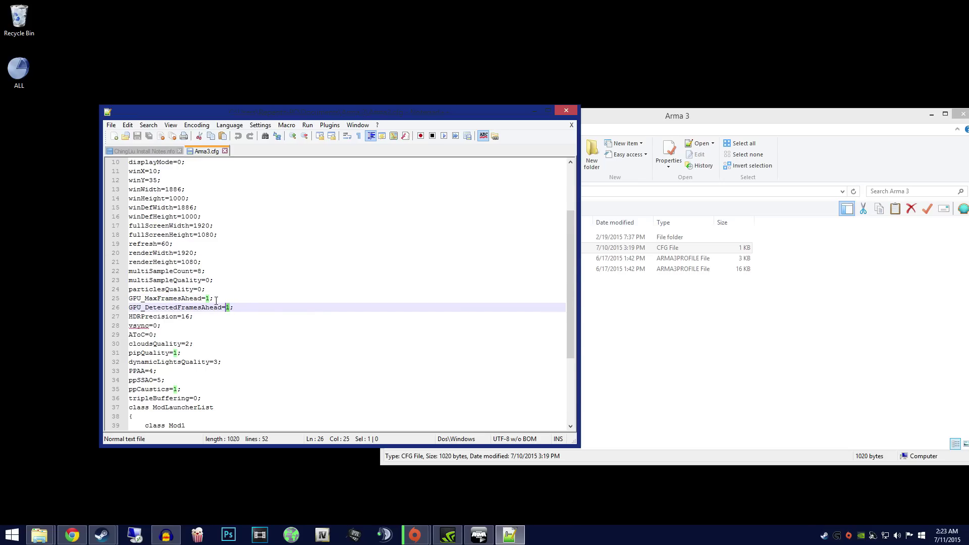
type("1000")
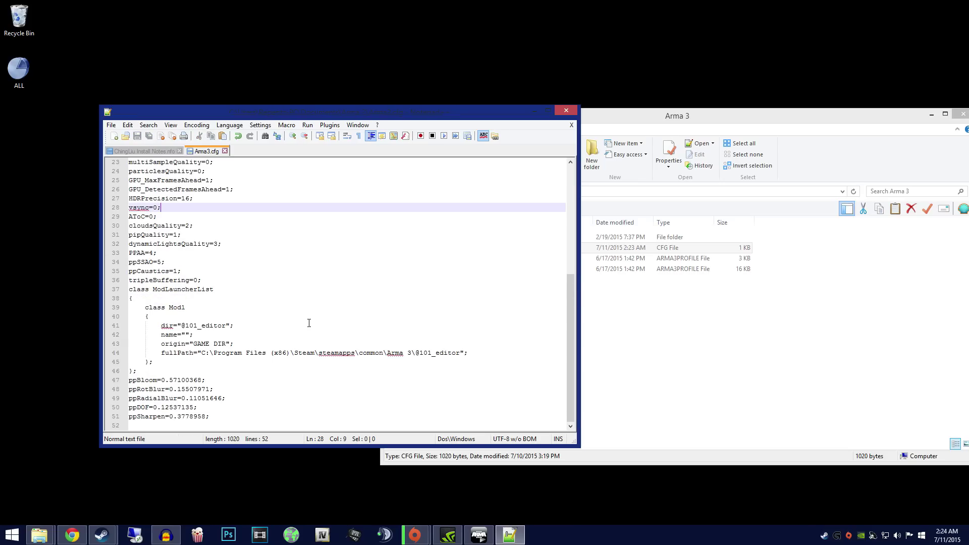
Find the refresh entry in the config file, set it to 120, and save and close the file.
key("ctrl+f")
type("refresh")
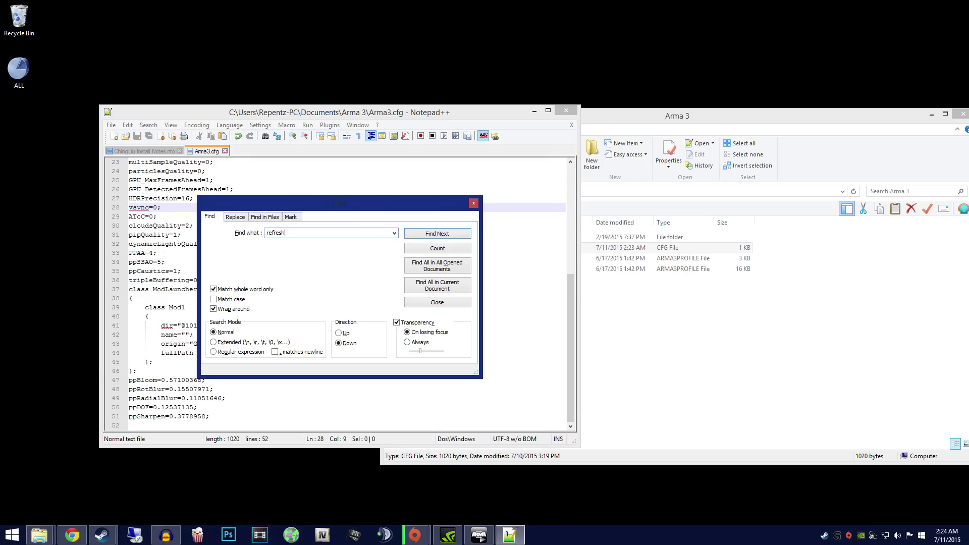
key("Return")
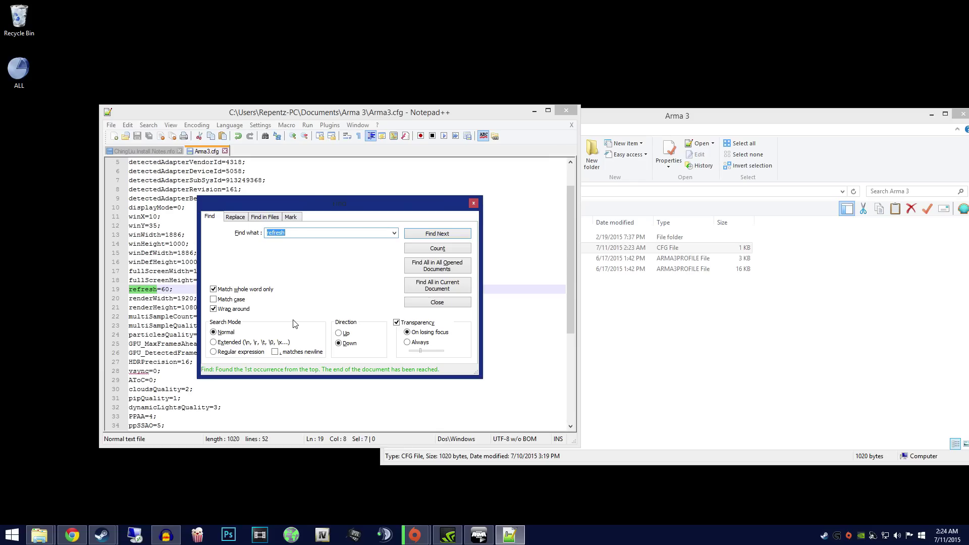
left_click(475, 203)
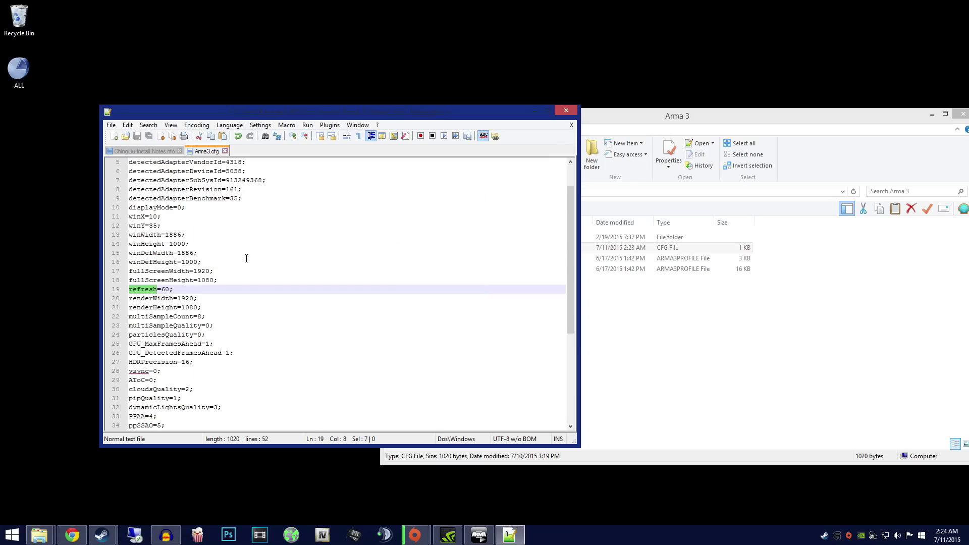
left_click(165, 290)
key("BackSpace")
type("12")
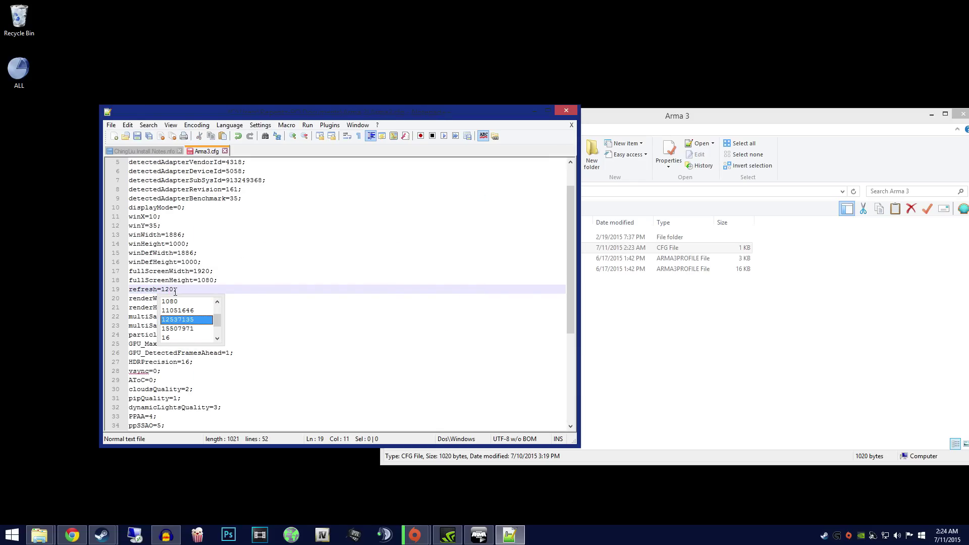
left_click(170, 281)
left_click(170, 292)
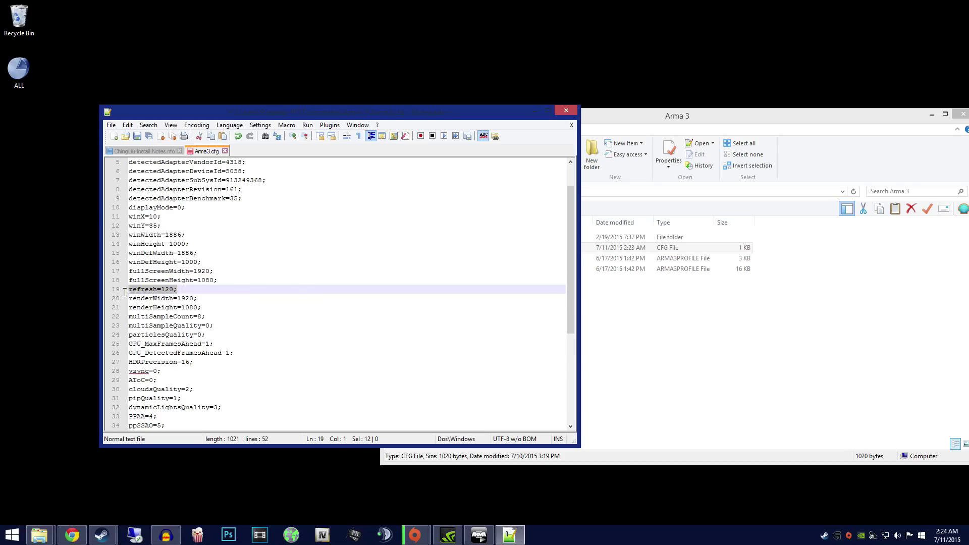
key("ctrl+s")
key("alt+F4")
Inspect the Read-only attribute in the Arma3 config file's properties and cancel without applying changes.
right_click(490, 250)
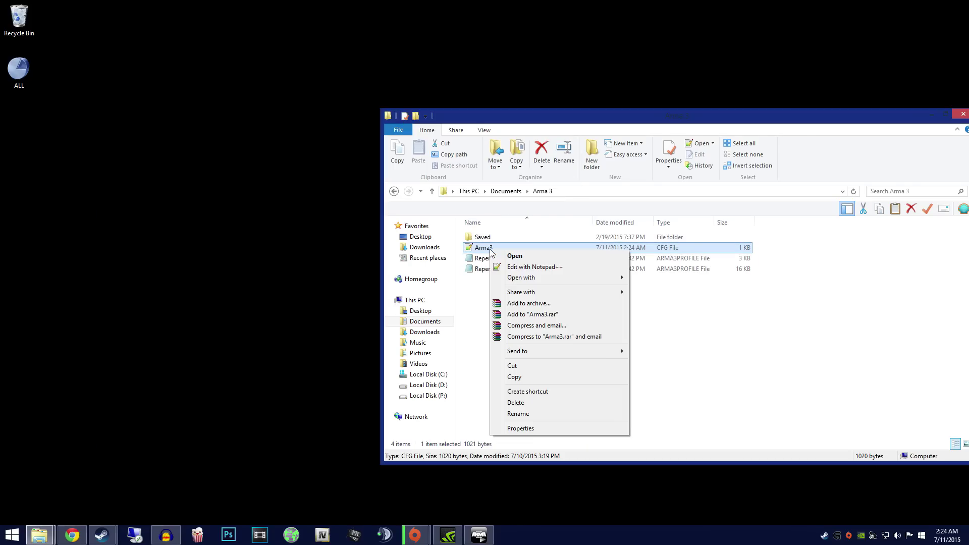
left_click(510, 444)
right_click(480, 249)
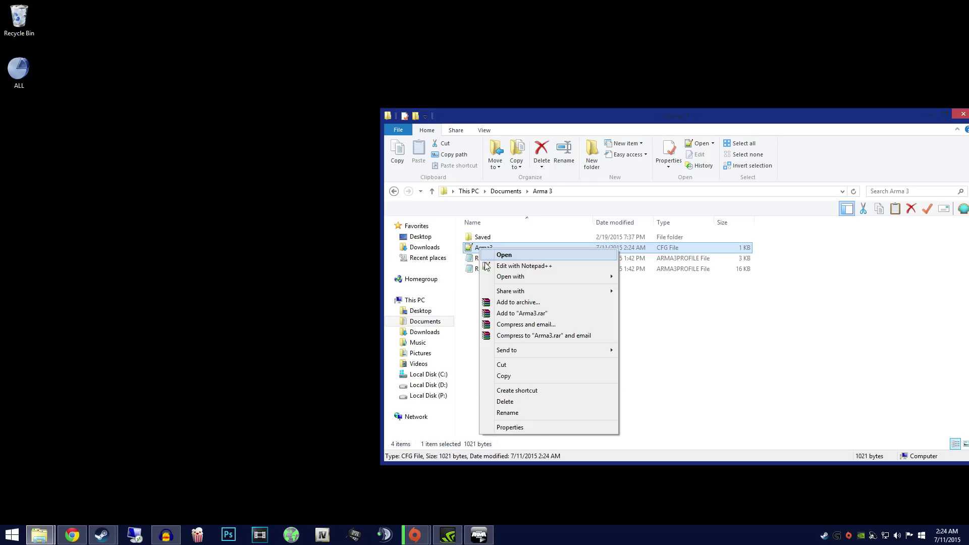
left_click(507, 427)
left_click(538, 440)
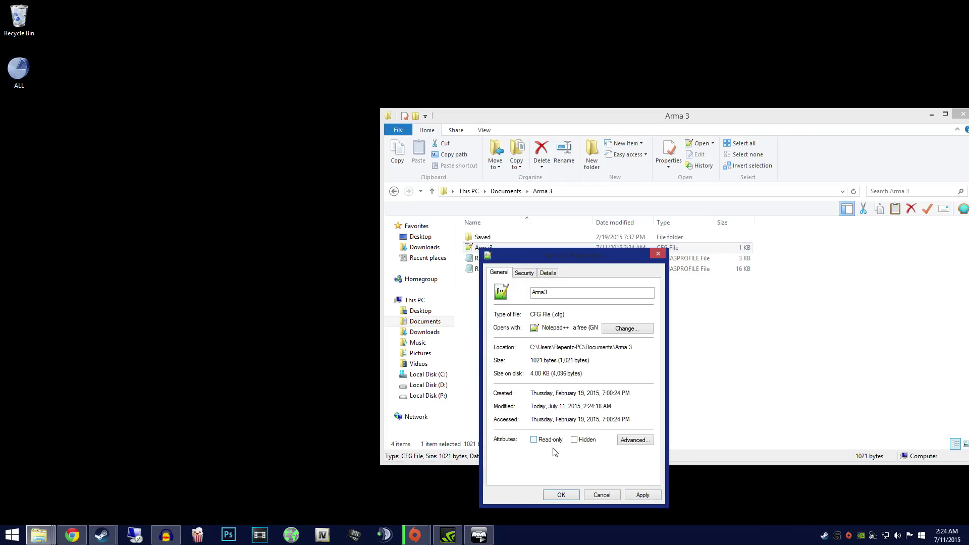
left_click(600, 495)
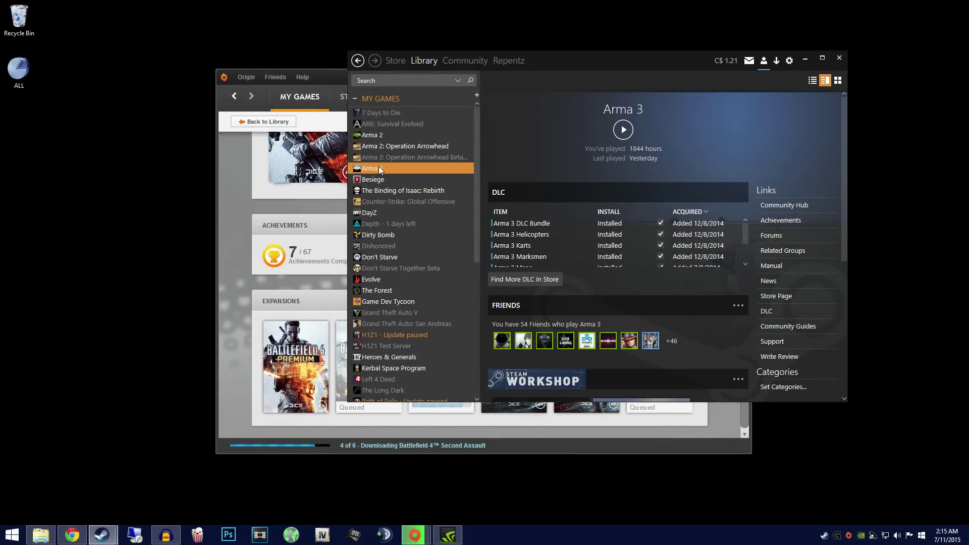
Review Arma 3's launch options in Steam, from -skipIntro through -maxvram, and cancel without changing them.
right_click(379, 167)
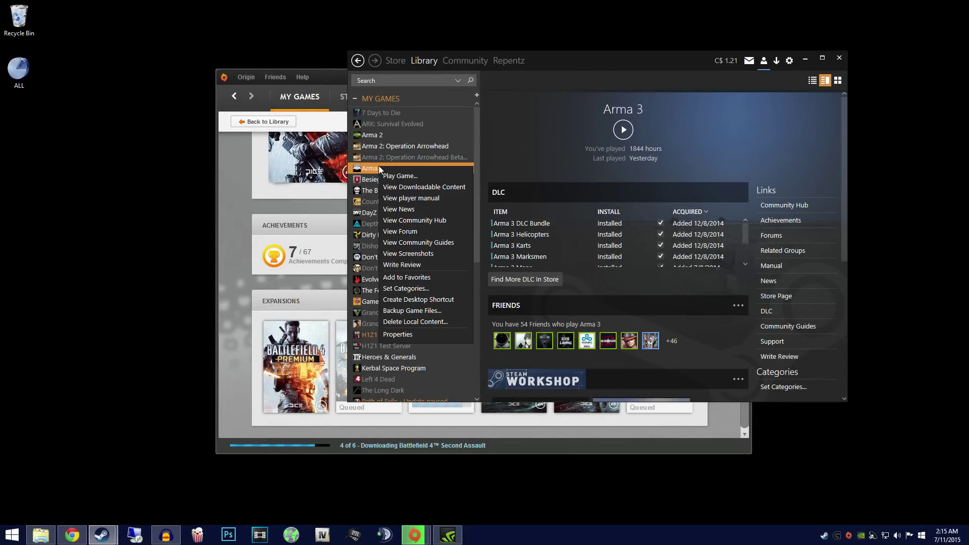
left_click(390, 333)
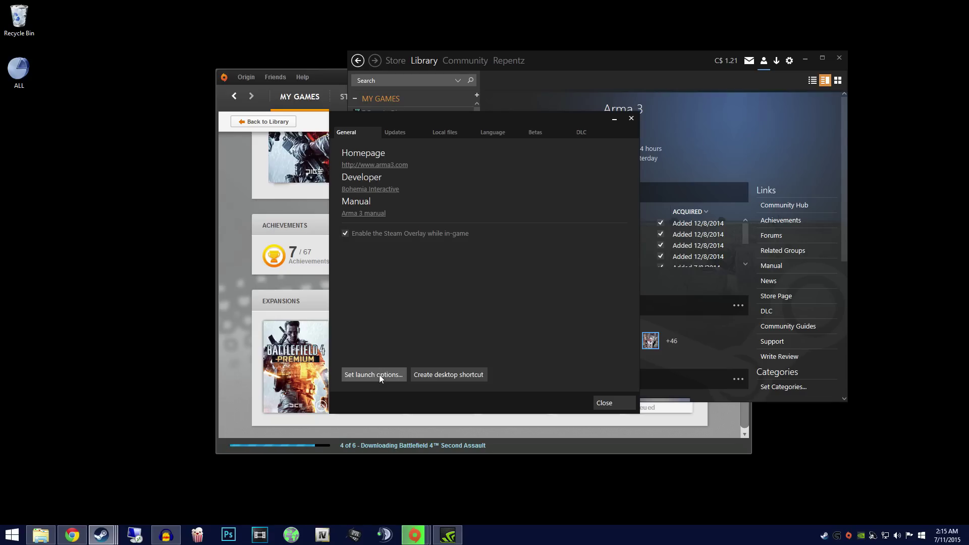
left_click(379, 374)
left_click_drag(556, 270, 365, 266)
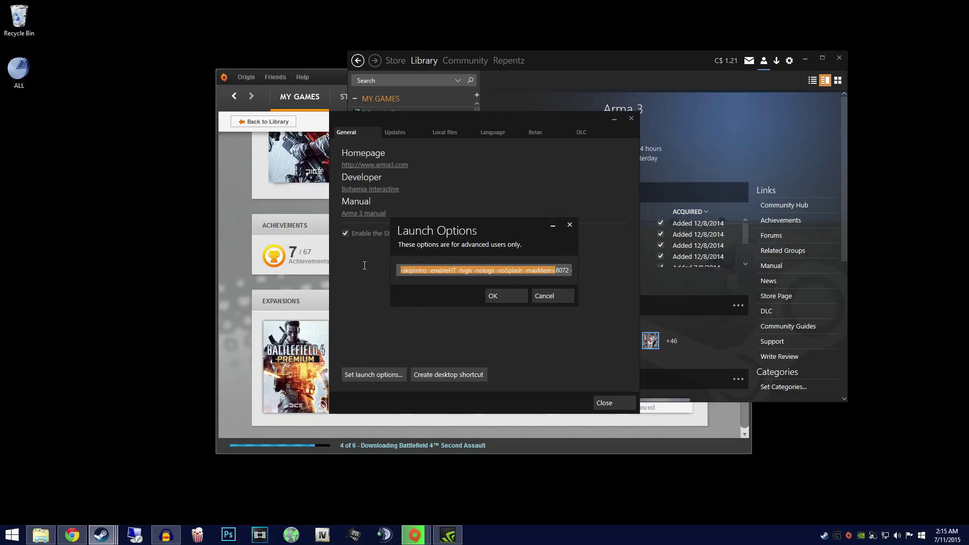
left_click(432, 271)
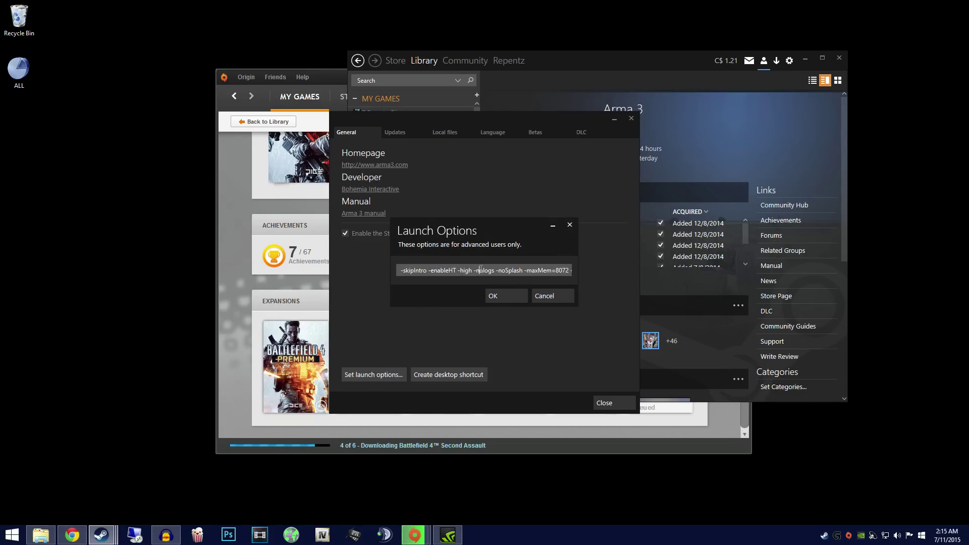
left_click_drag(544, 270, 581, 273)
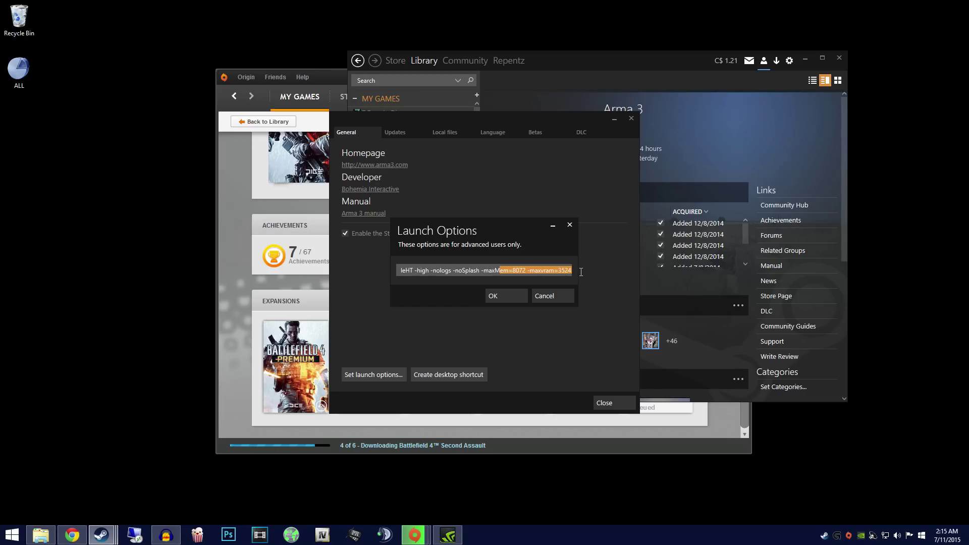
left_click(492, 271)
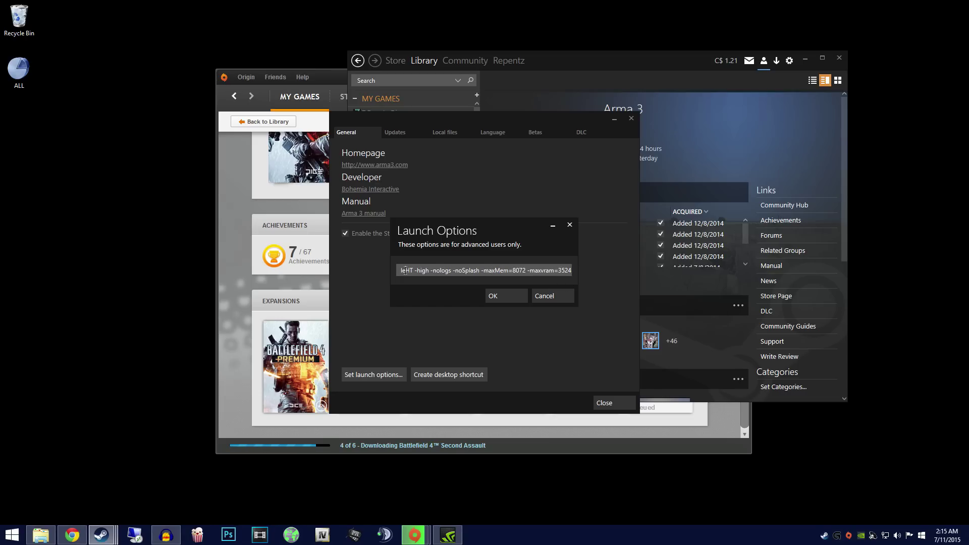
left_click(551, 296)
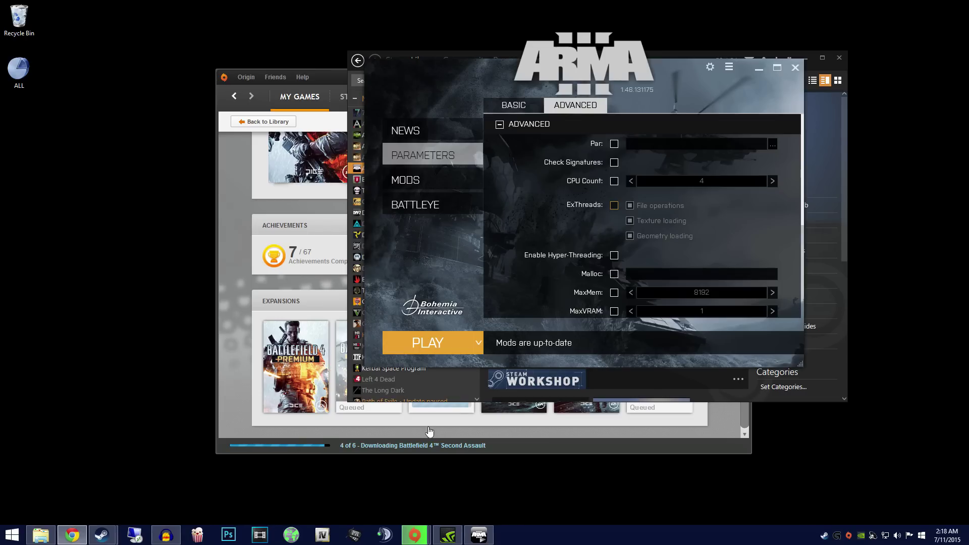
Close the Arma 3 launcher and relaunch the game from the Steam library to reach its advanced parameters.
left_click(795, 67)
double_click(380, 168)
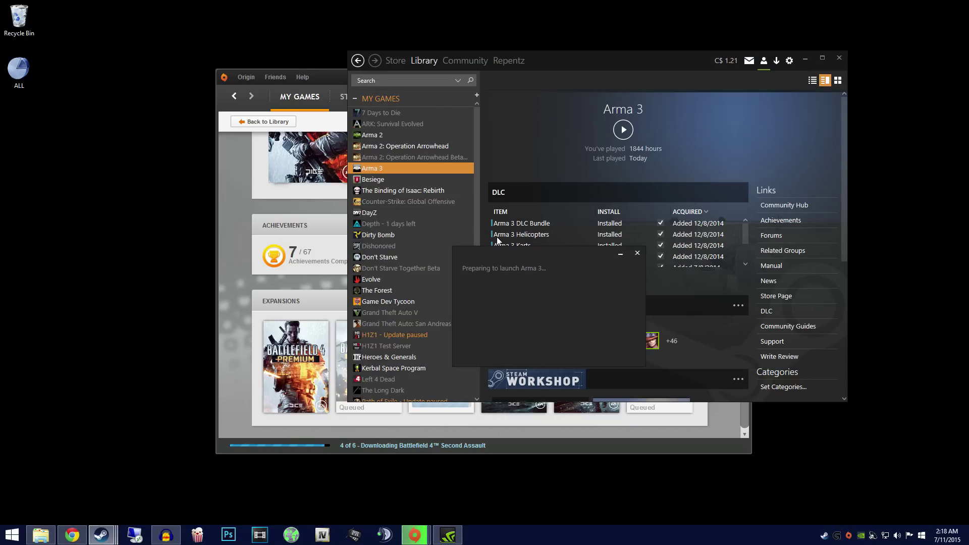
left_click(521, 125)
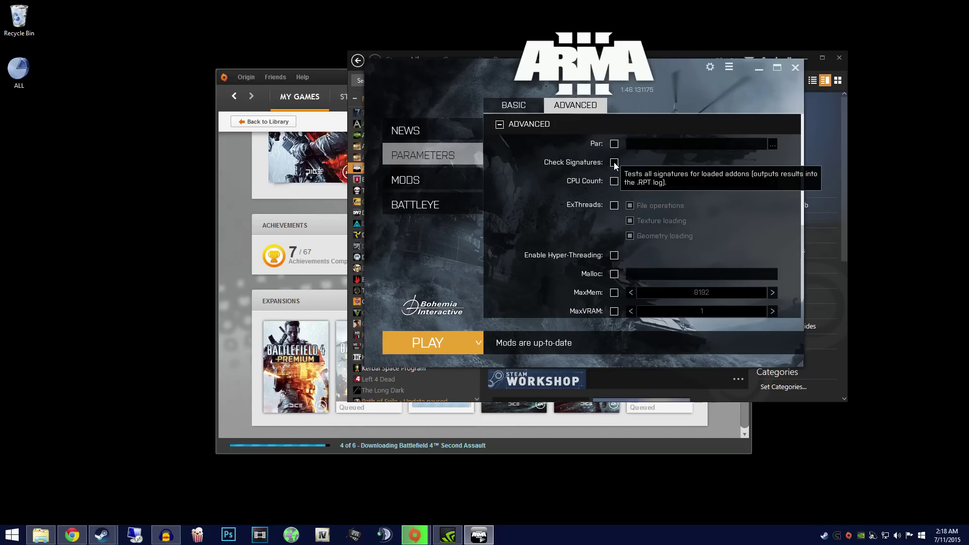
Enable the CPU Count parameter and set it to 4.
left_click(615, 181)
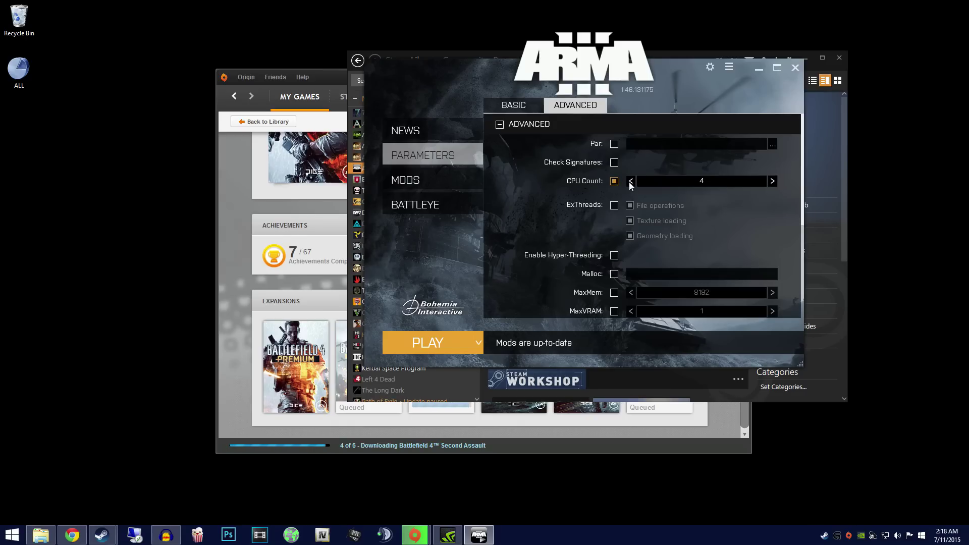
double_click(672, 181)
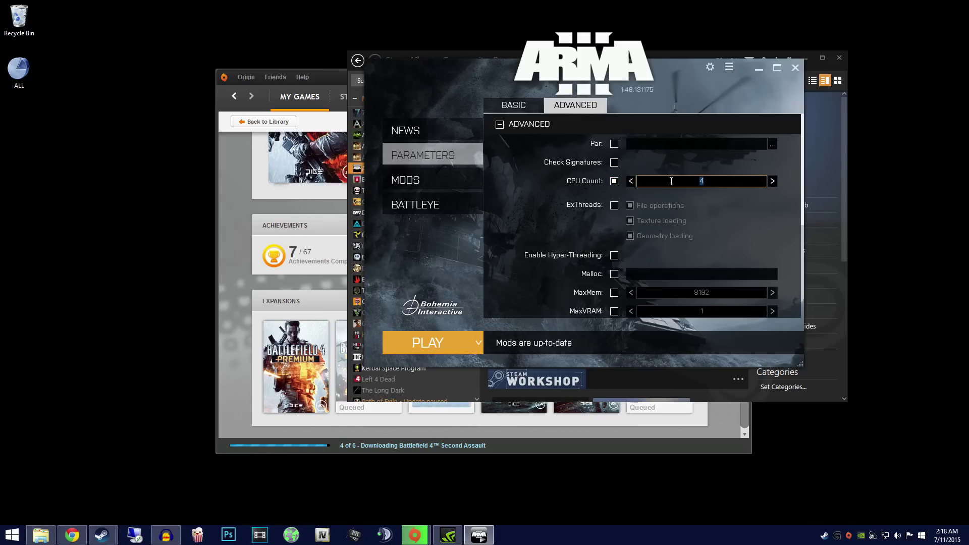
left_click(772, 181)
left_click(631, 181)
Toggle the ExThreads and Enable Hyper-Threading parameters, and switch on No Splash in the basic parameters.
left_click(615, 205)
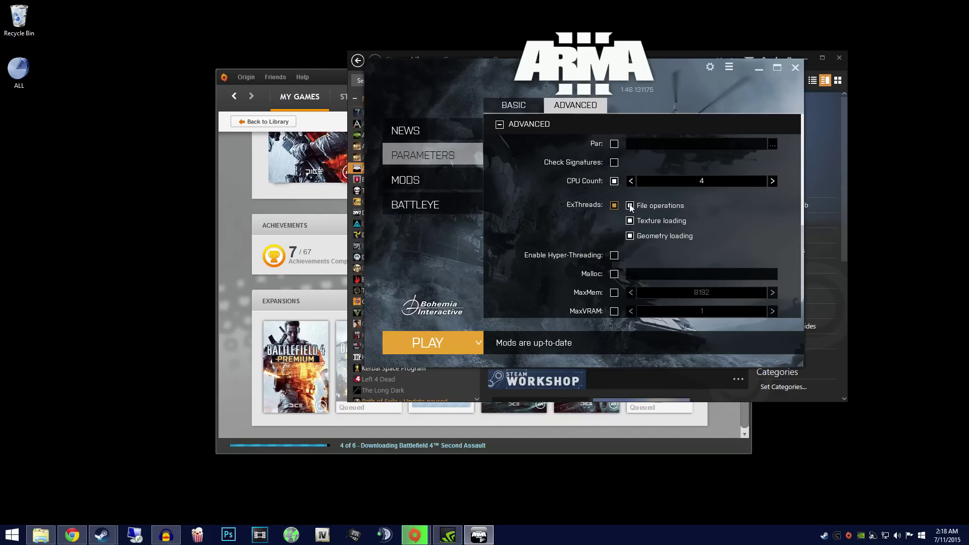
left_click(614, 256)
left_click(616, 205)
scroll(626, 214, "down", 1)
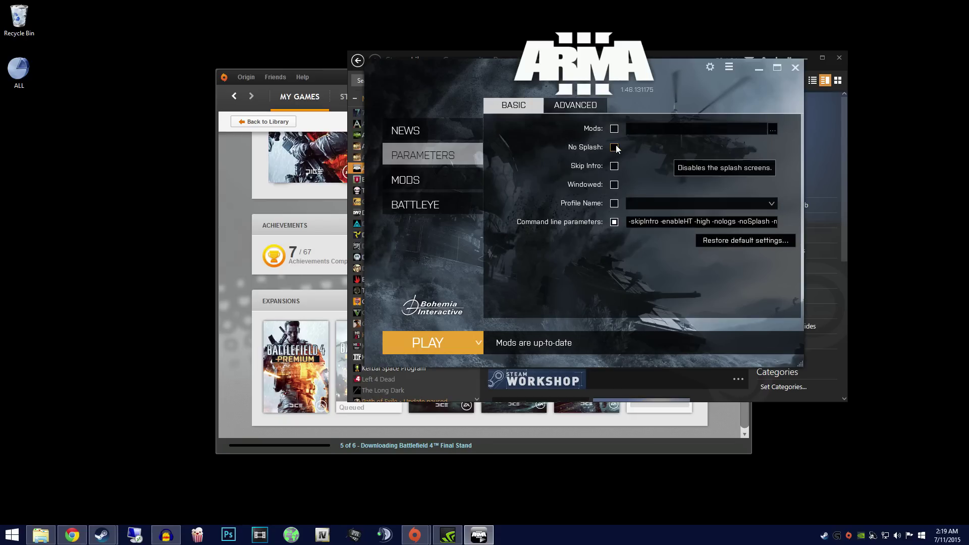
left_click(615, 148)
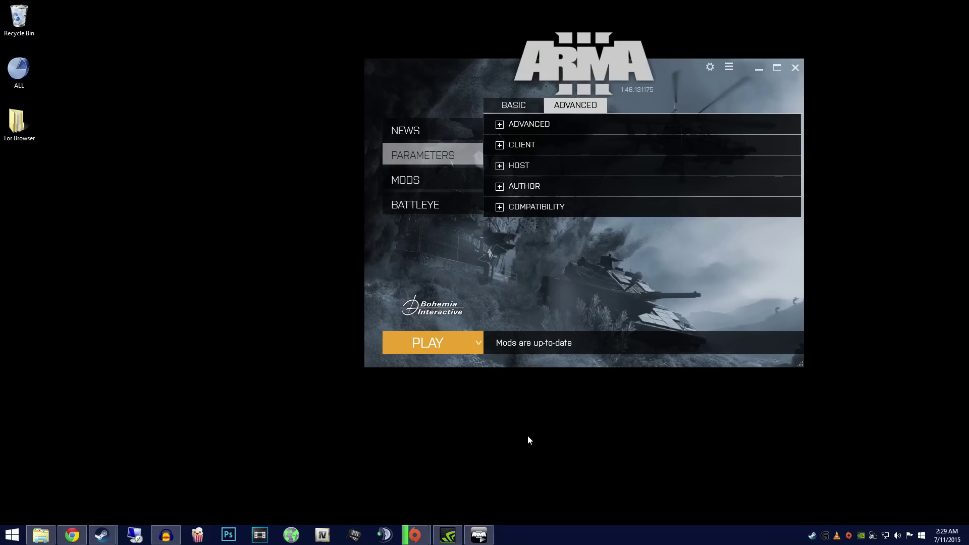
Switch to Task Manager and set the priority of the arma3.exe process to High.
key("ctrl+shift+Escape")
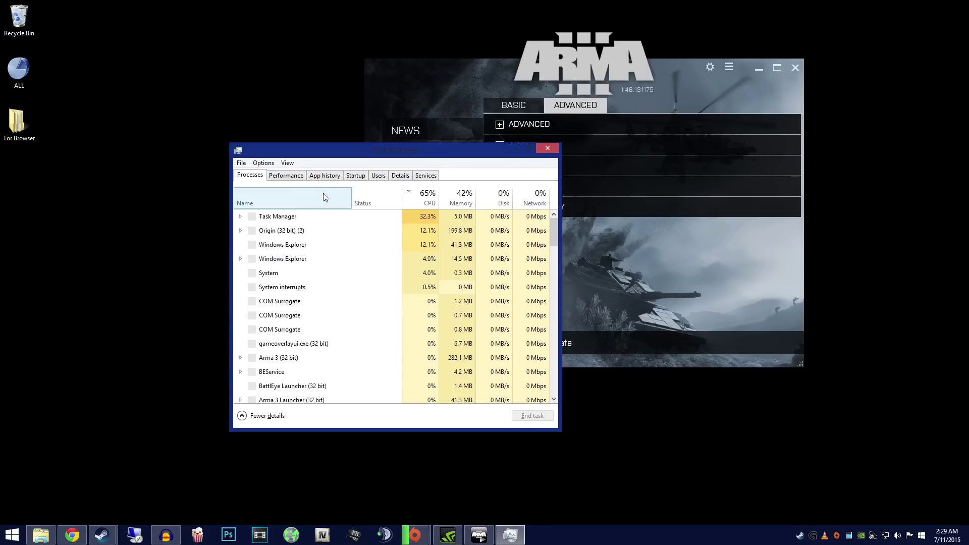
left_click(401, 175)
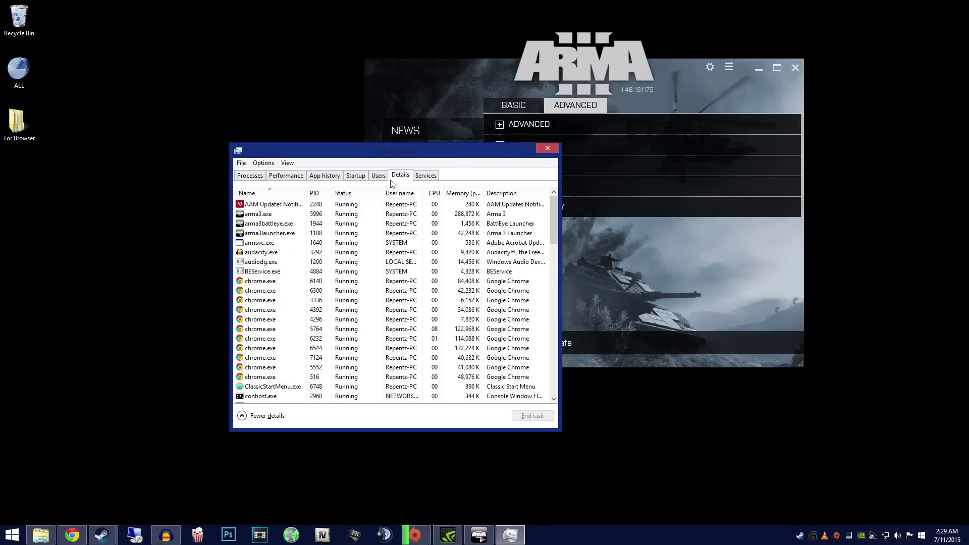
right_click(273, 218)
mouse_move(317, 250)
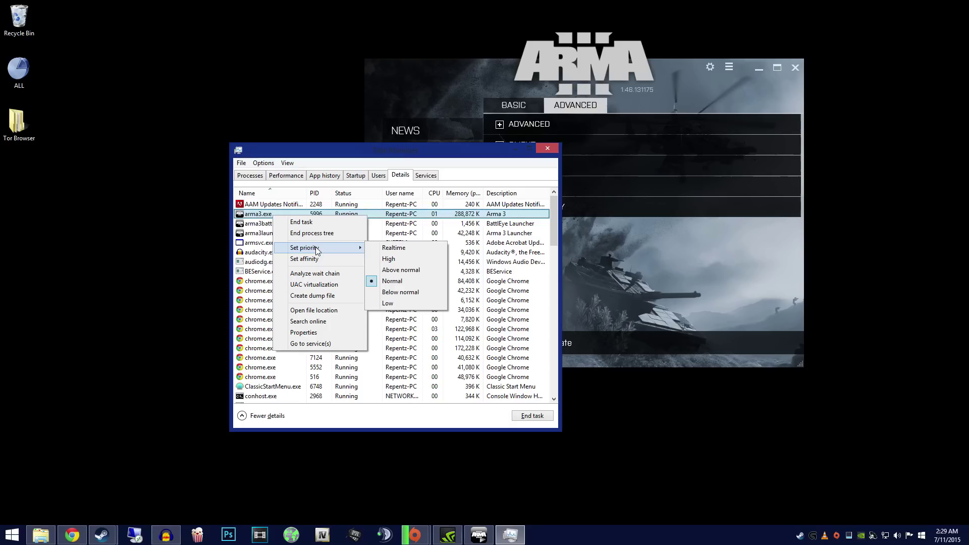
left_click(395, 259)
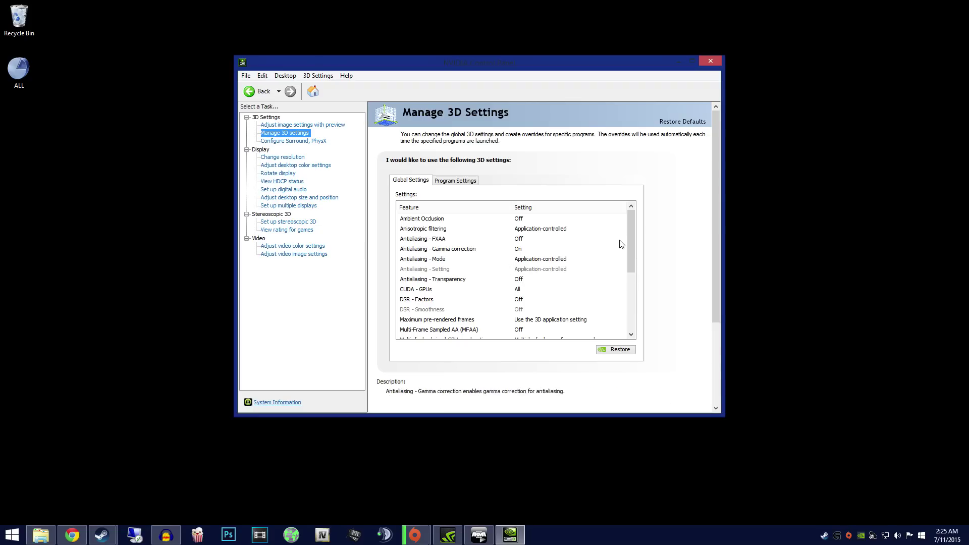
In NVIDIA's global 3D settings, set Multi-display/mixed-GPU acceleration to Single display performance mode and choose a power management mode.
left_click_drag(629, 229, 629, 246)
left_click(520, 309)
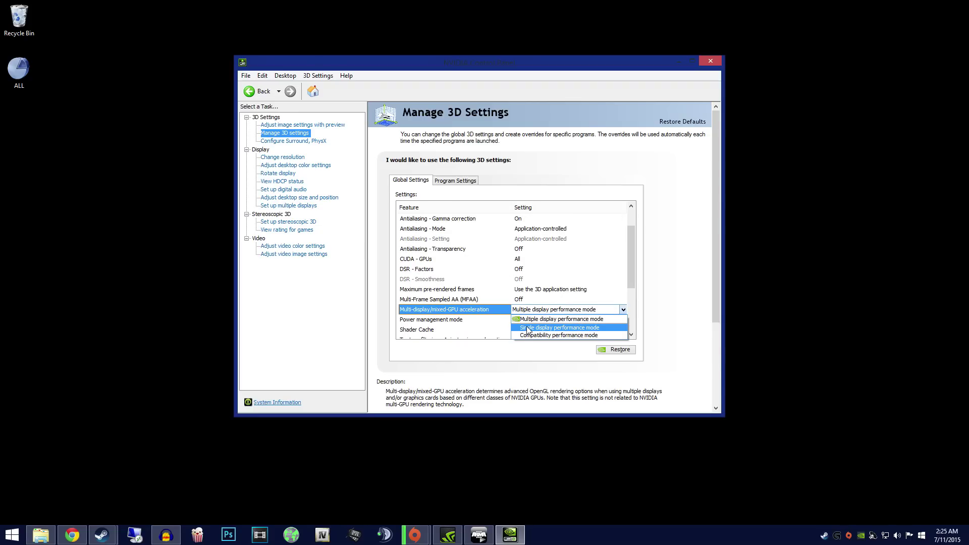
left_click(528, 327)
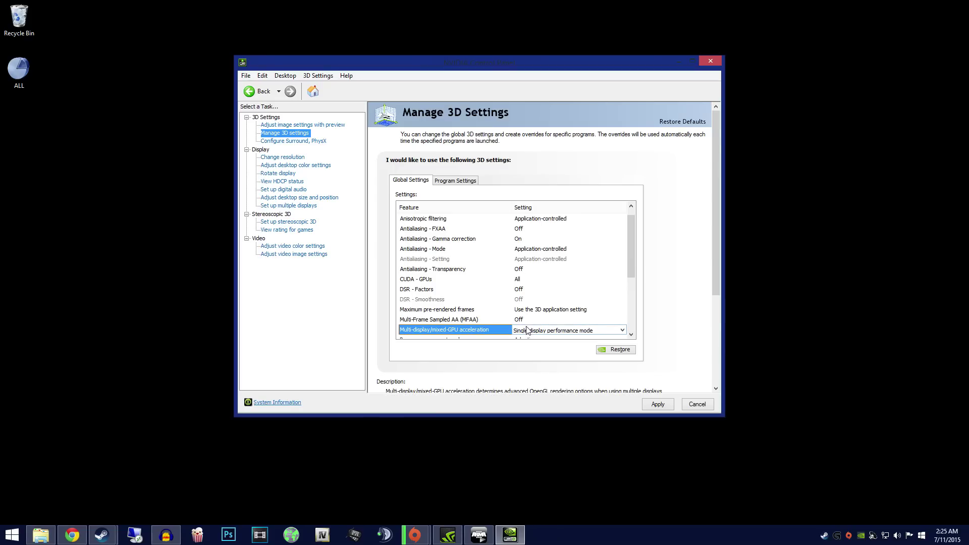
scroll(528, 331, "down", 3)
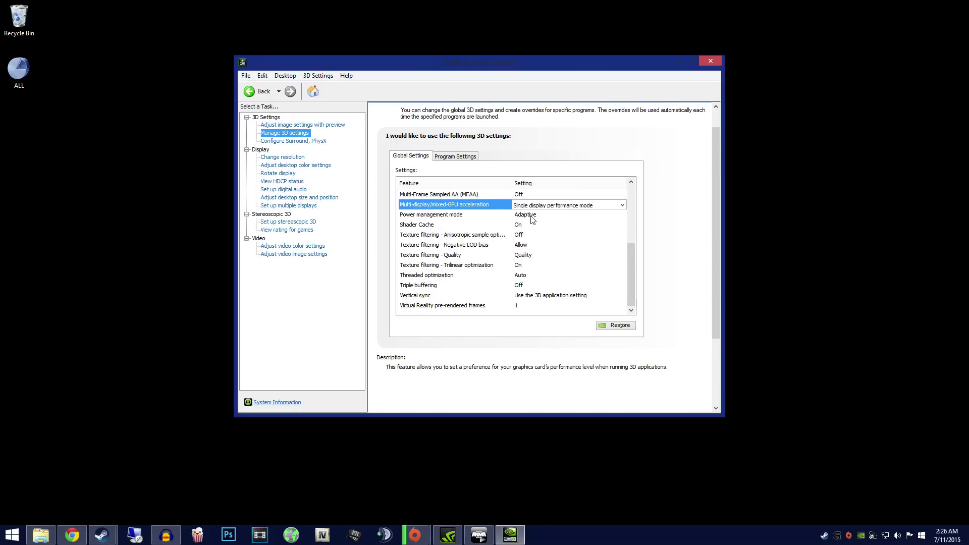
left_click(532, 219)
left_click(529, 230)
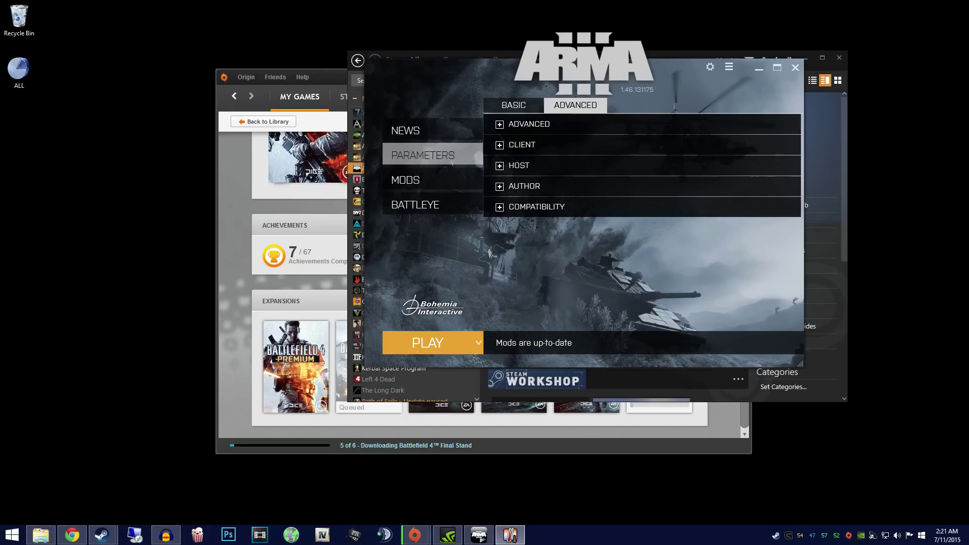
Move the CPU temperature monitor clear of the launcher, check the core temperatures and loads, and close it.
left_click_drag(418, 146, 171, 182)
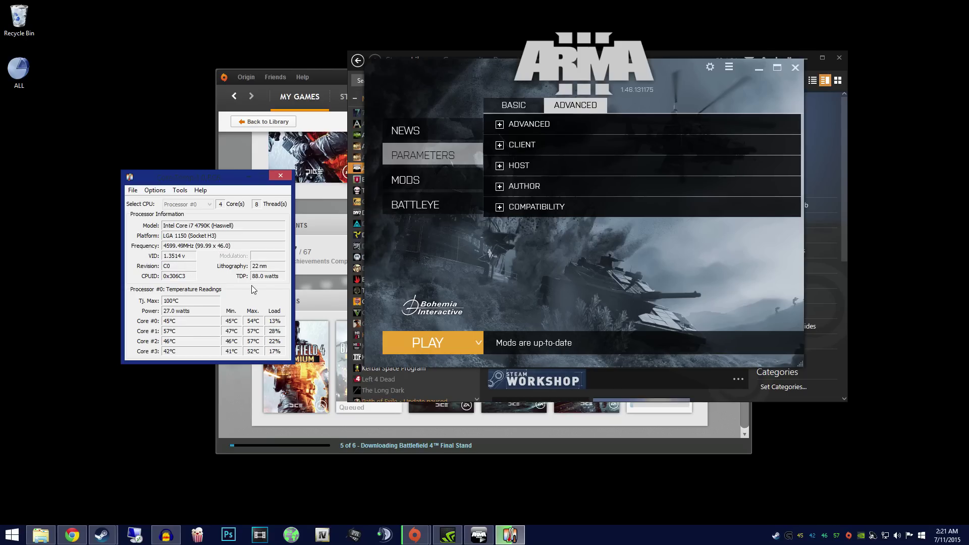
left_click(280, 177)
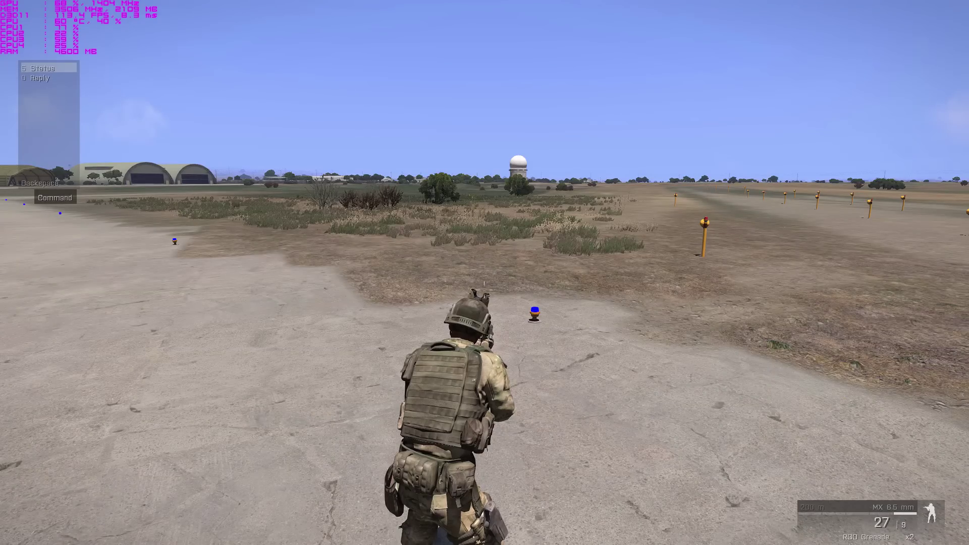
Test in-game performance at the airfield by pausing, resuming, aiming down the weapon sight and viewing the map.
key("Escape")
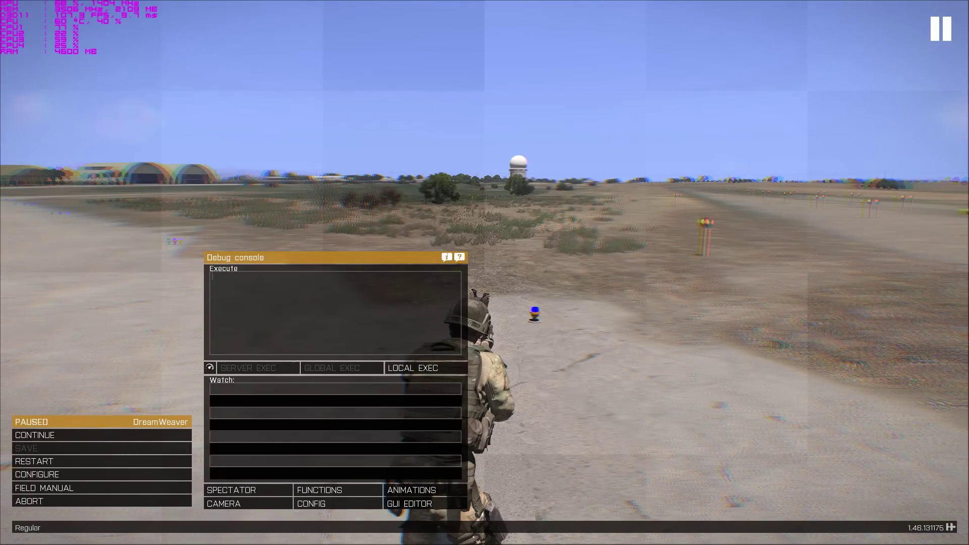
key("Escape")
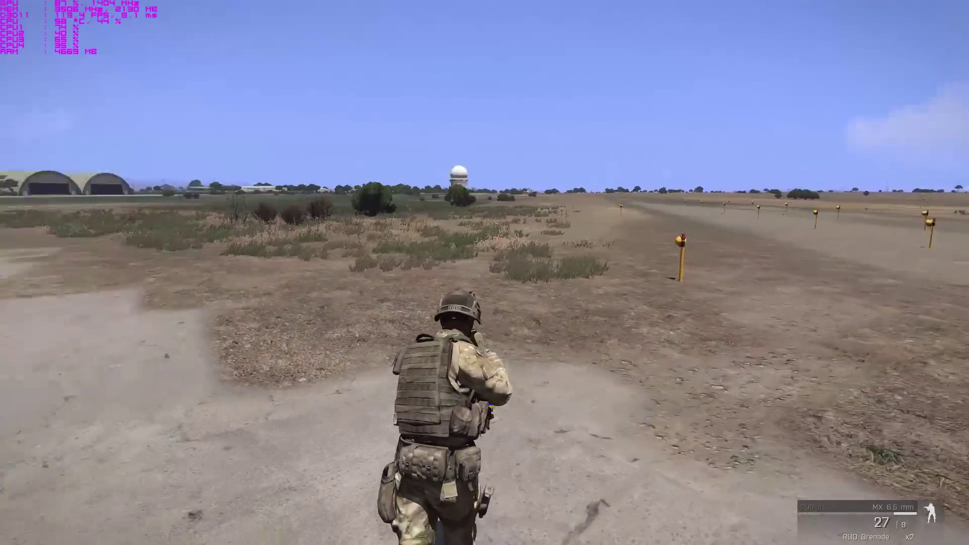
right_click(485, 272)
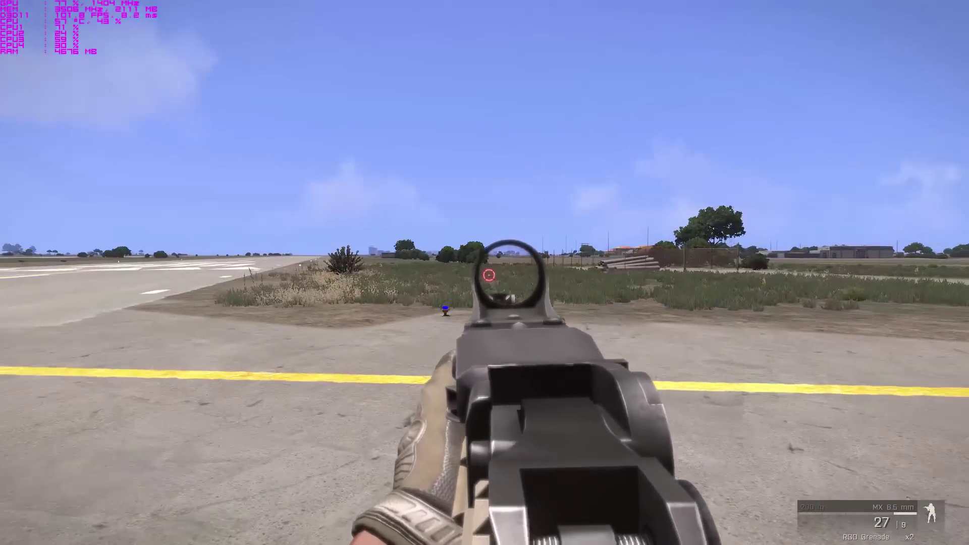
right_click(485, 272)
key("m")
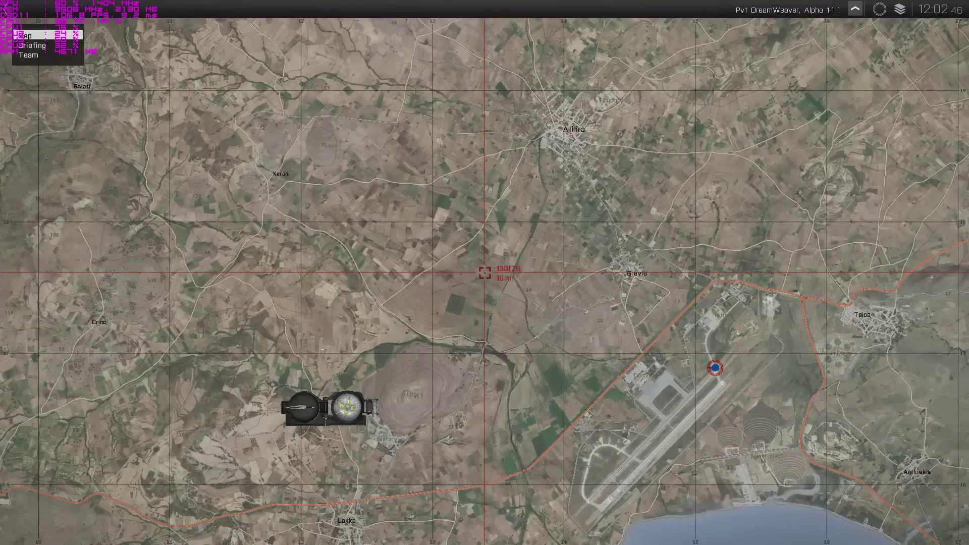
key("m")
Pause the game and review the General, Display and AA & PP settings in the video options.
key("Escape")
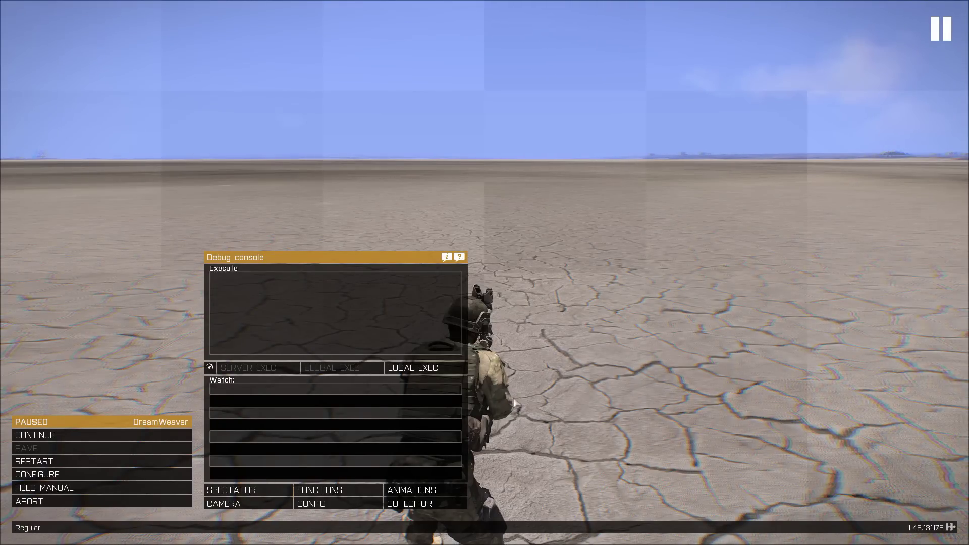
left_click(50, 474)
left_click(56, 435)
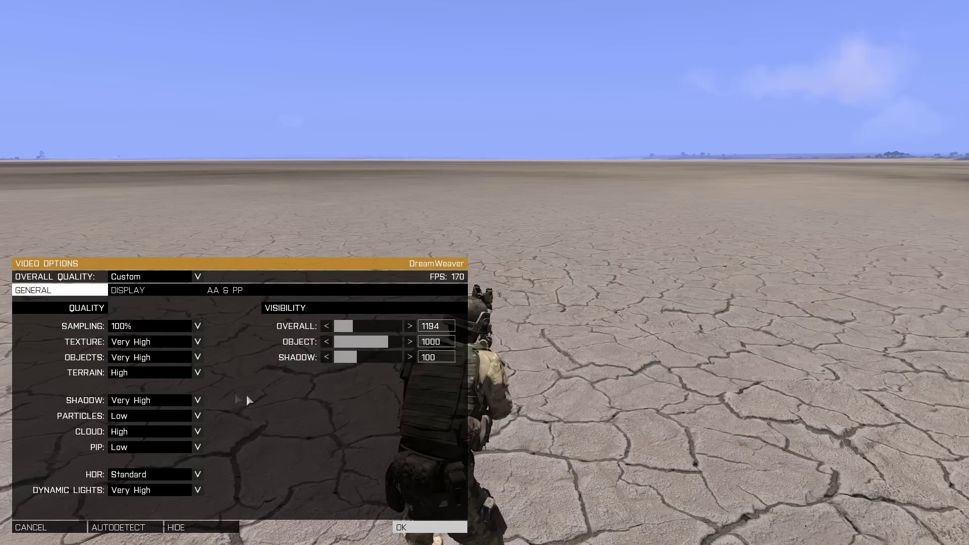
left_click(151, 291)
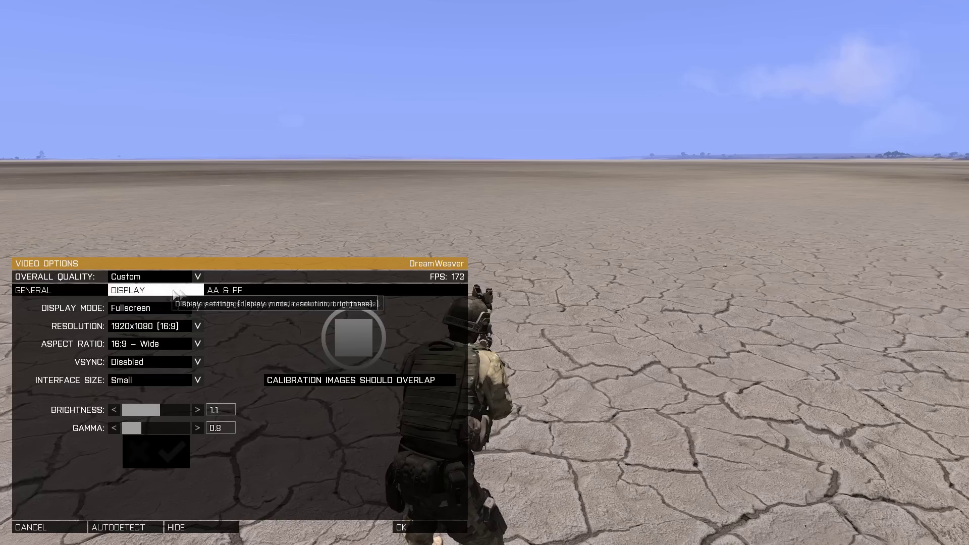
left_click(218, 291)
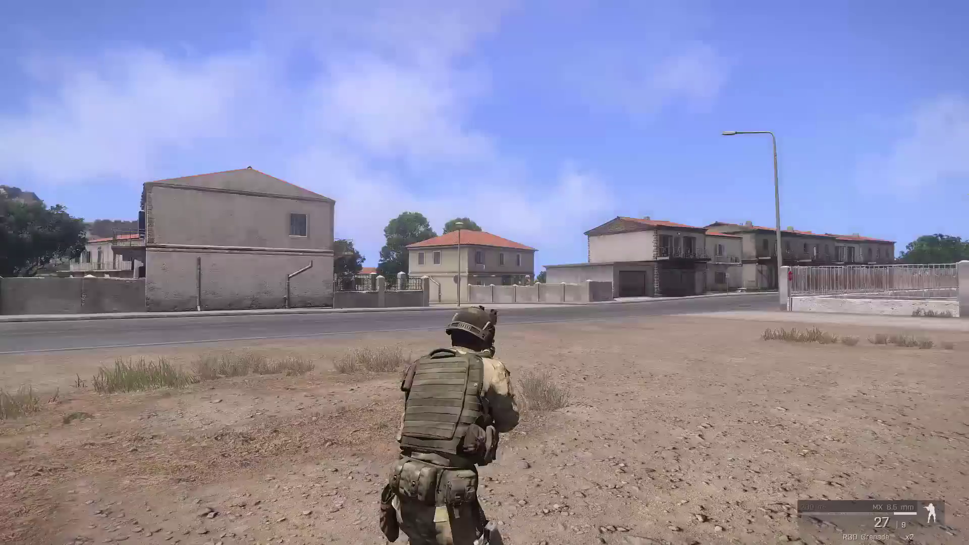
Lower the overall visibility distance in the game's video options, accept the change and resume play.
key("Escape")
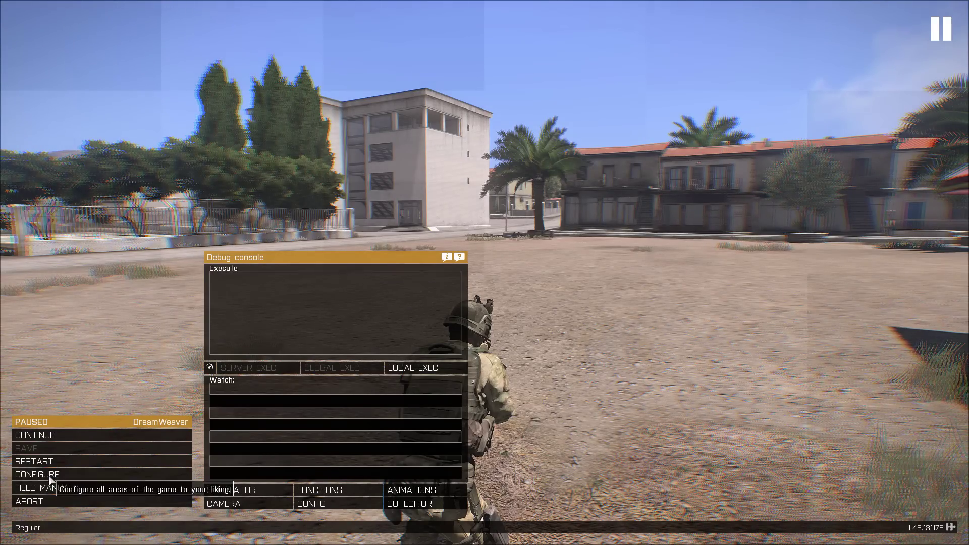
left_click(43, 435)
left_click_drag(373, 326, 342, 326)
left_click(418, 528)
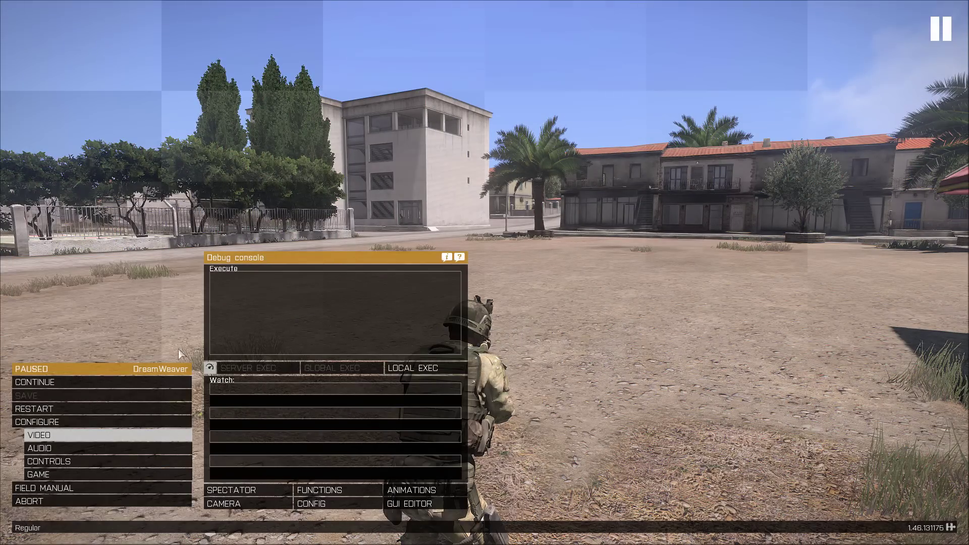
left_click(104, 382)
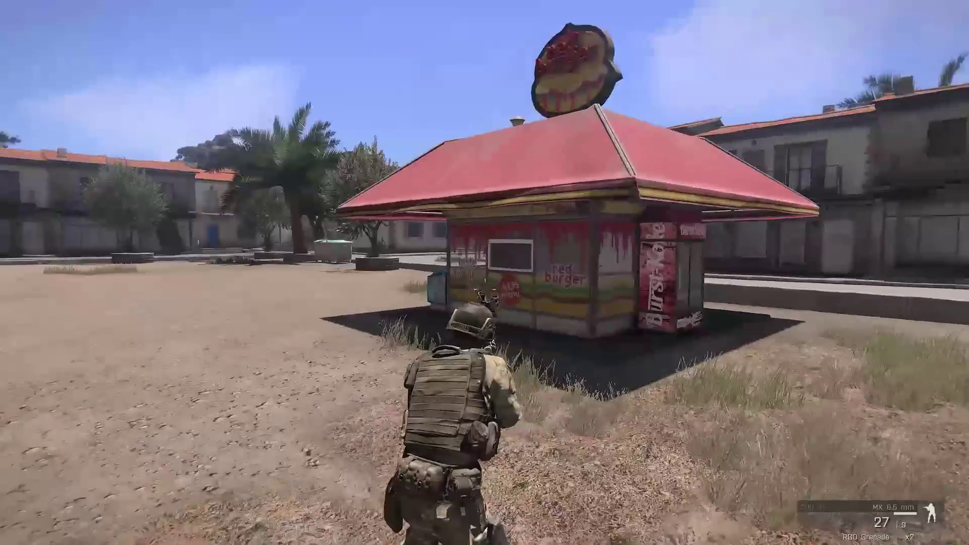